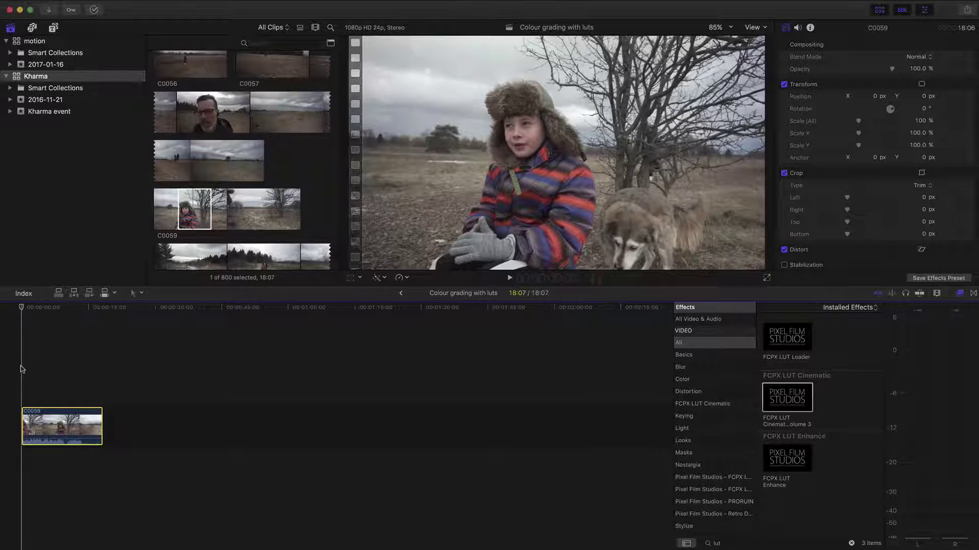
# - Play clip C0059 to review the flat footage, briefly showing then hiding the RGB Parade scope
pyautogui.press('space')
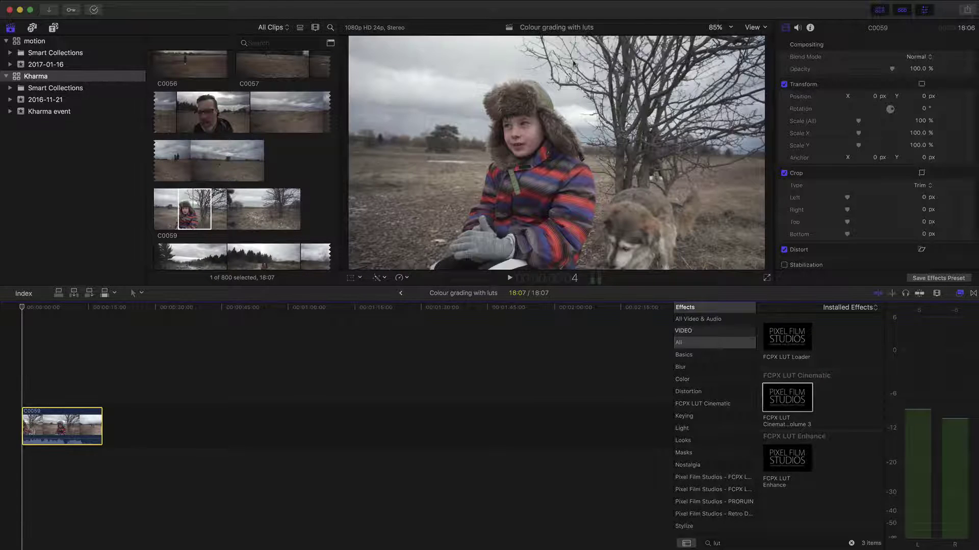
pyautogui.click(763, 29)
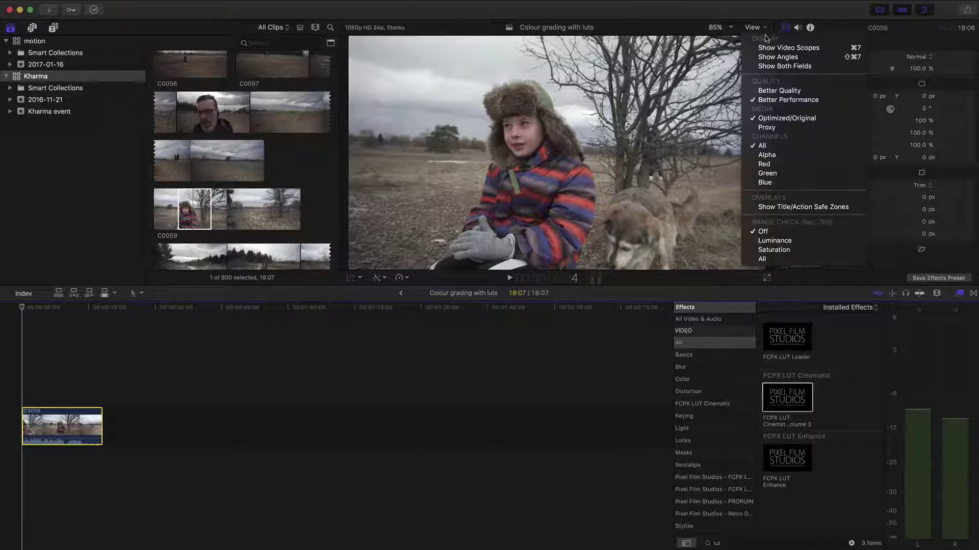
pyautogui.click(771, 48)
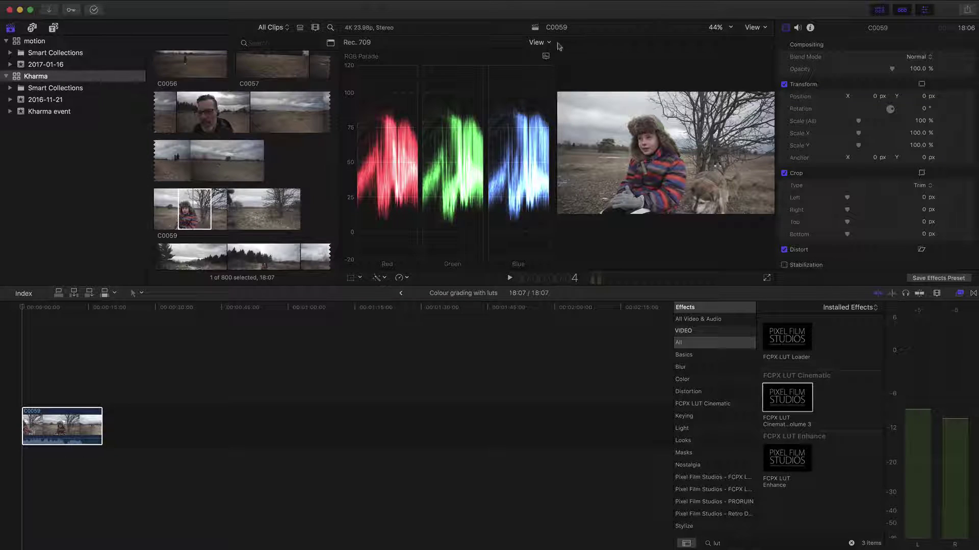
pyautogui.click(539, 43)
pyautogui.click(539, 43)
pyautogui.click(758, 28)
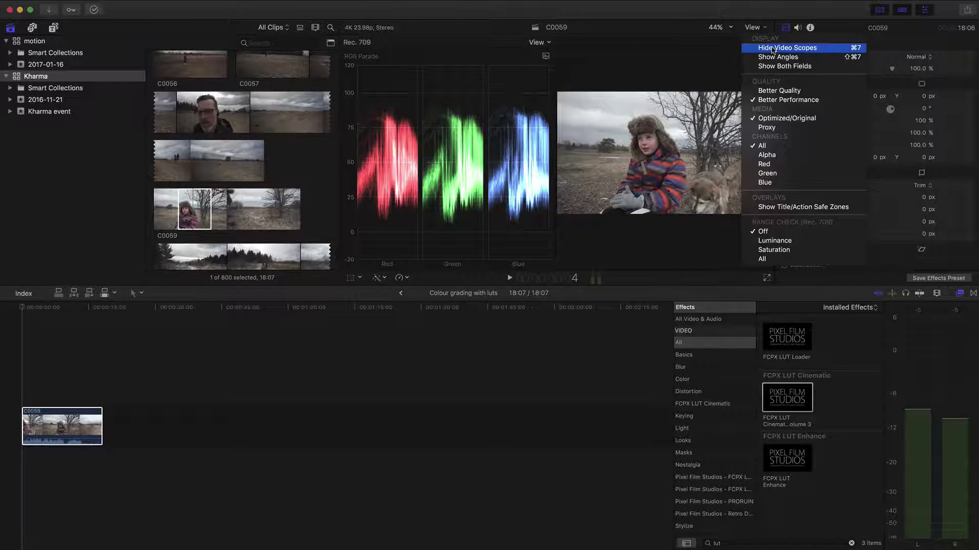
pyautogui.click(773, 49)
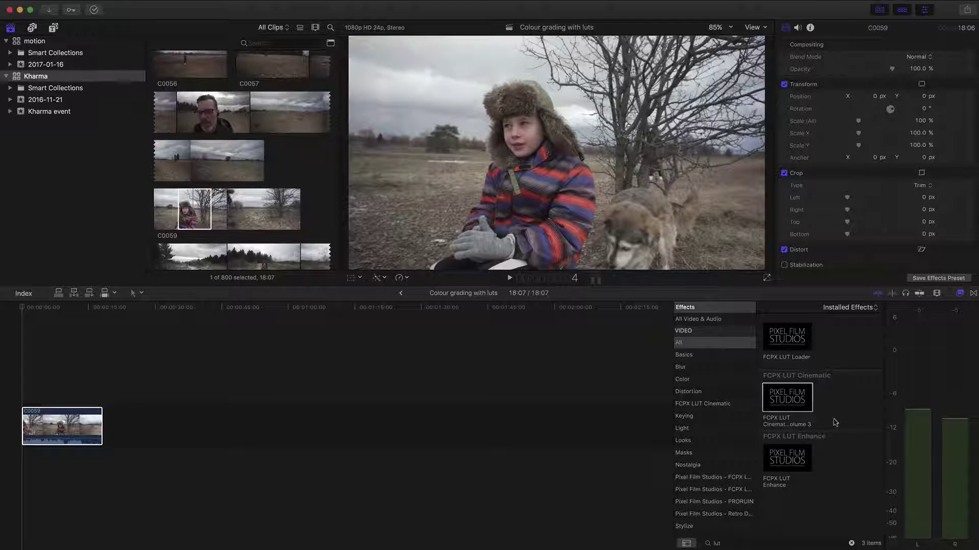
# - Apply FCPX LUT Cinematic Volume 3 to C0059 with the built-in Rec709 Aggressive LUT
pyautogui.moveTo(793, 407); pyautogui.dragTo(81, 437)
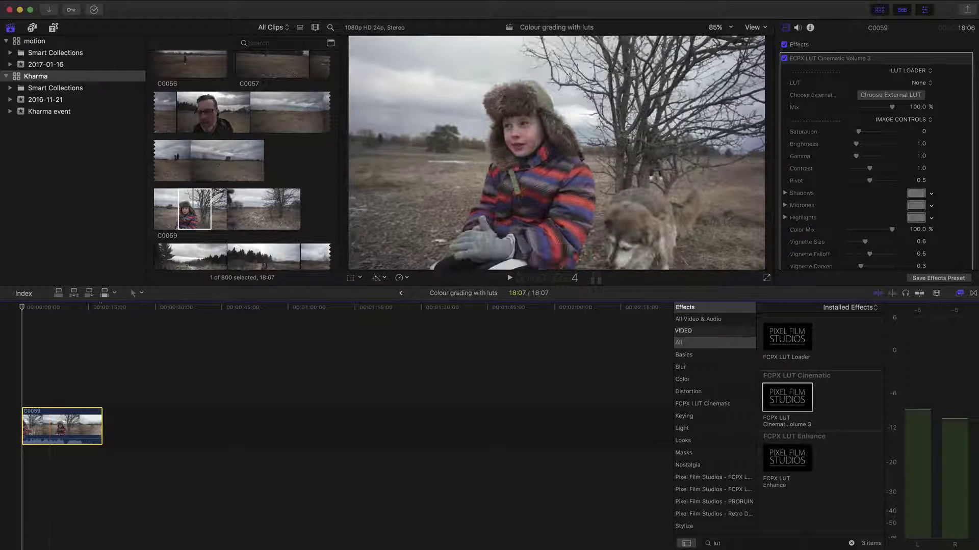
pyautogui.click(901, 101)
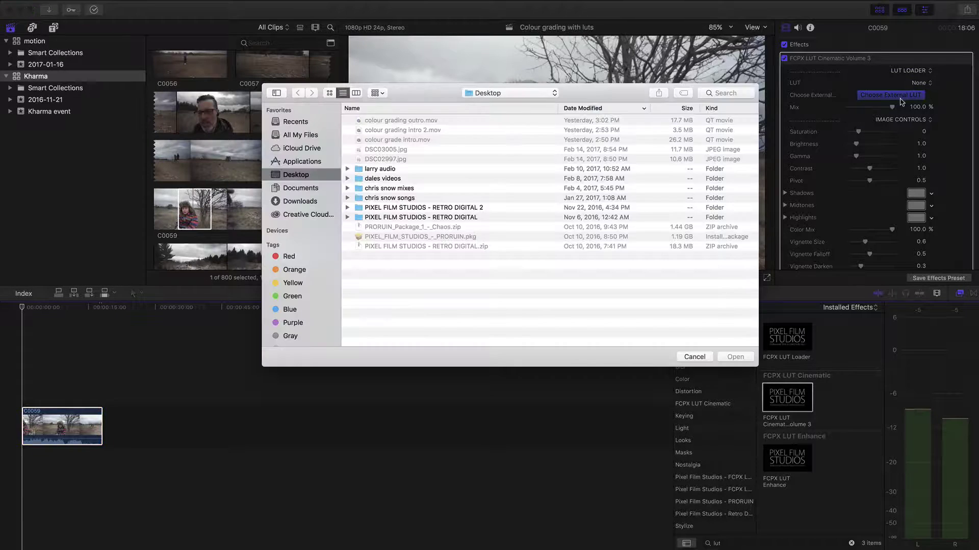
pyautogui.click(685, 357)
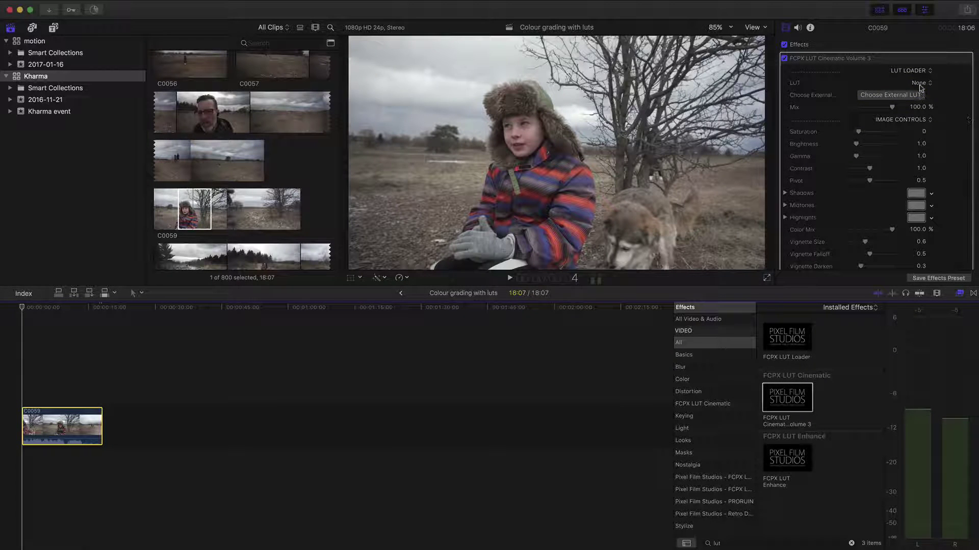
pyautogui.click(919, 84)
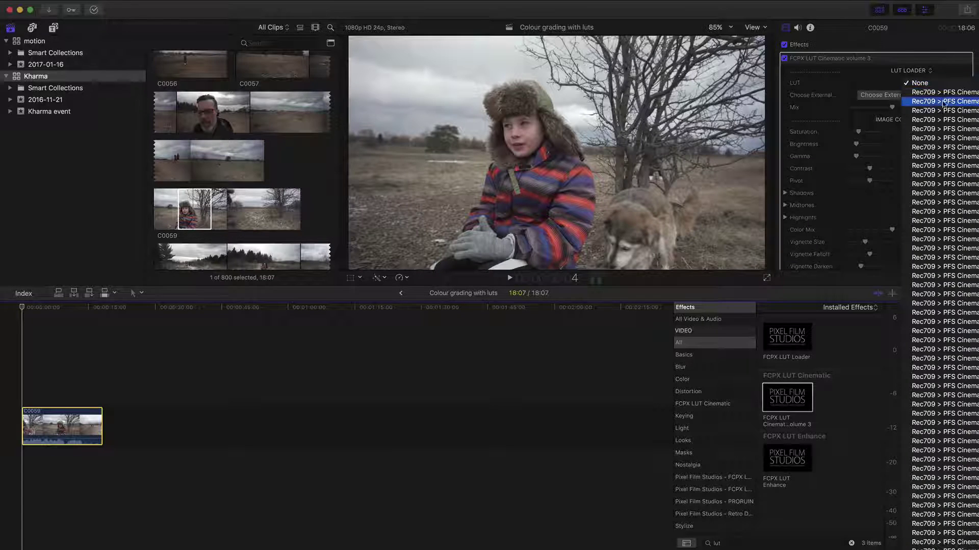
pyautogui.click(950, 106)
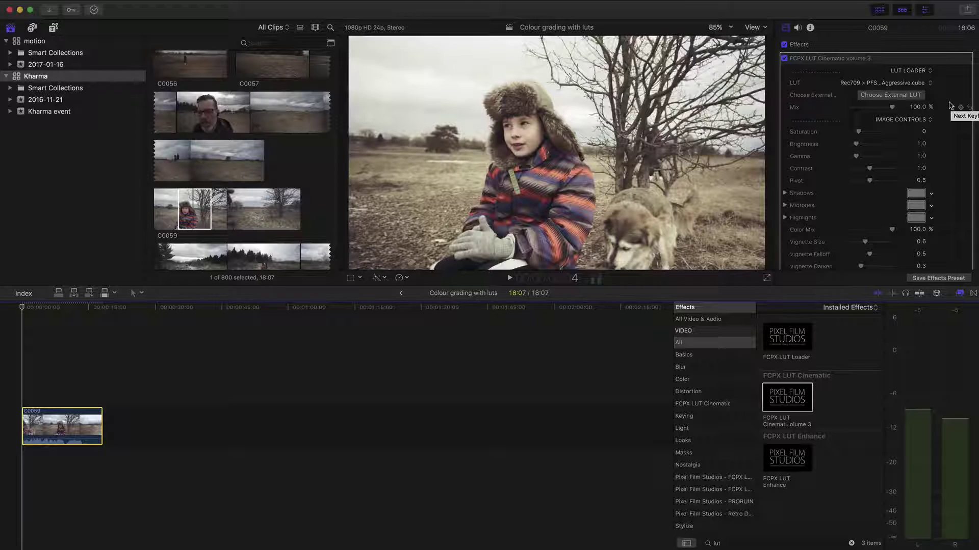
# - Set the LUT effect's Film Grain Amount to 0, Mix to 90.88% and Brightness to 0.84
pyautogui.scroll(-5, 918, 128)
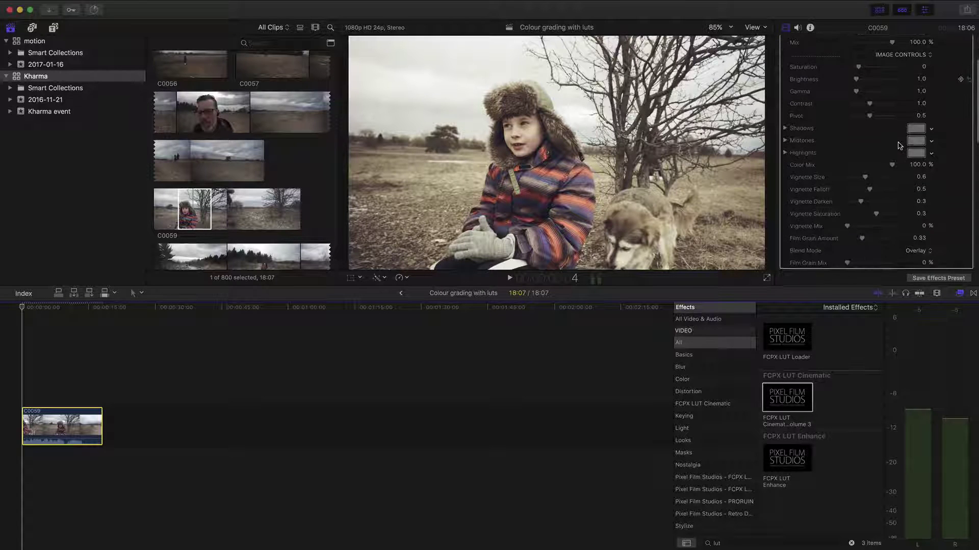
pyautogui.moveTo(861, 203); pyautogui.dragTo(846, 205)
pyautogui.scroll(2, 921, 111)
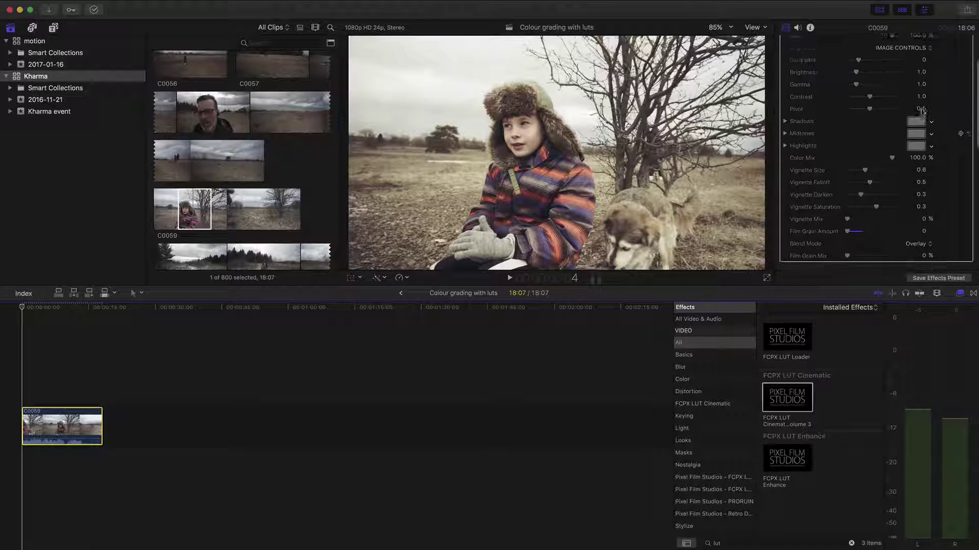
pyautogui.scroll(3, 922, 110)
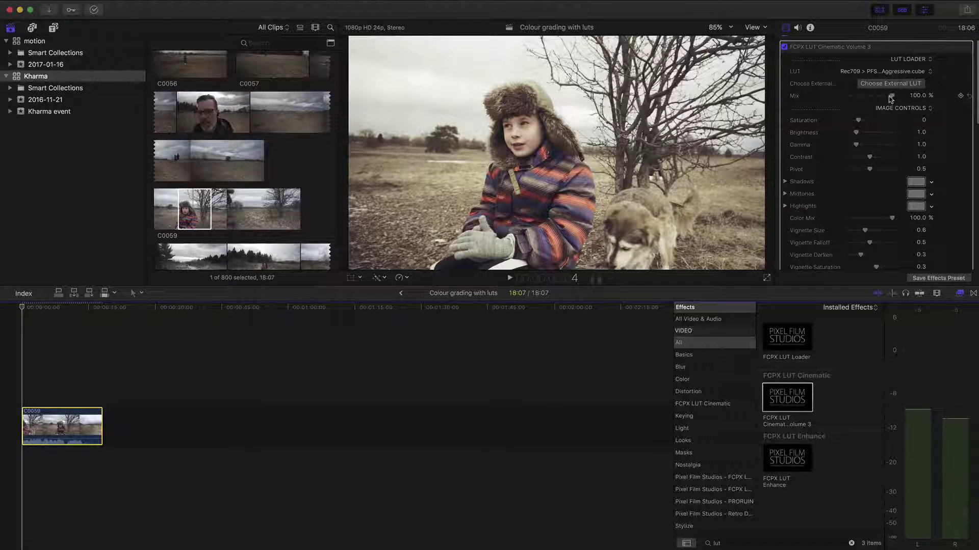
pyautogui.moveTo(891, 98); pyautogui.dragTo(888, 98)
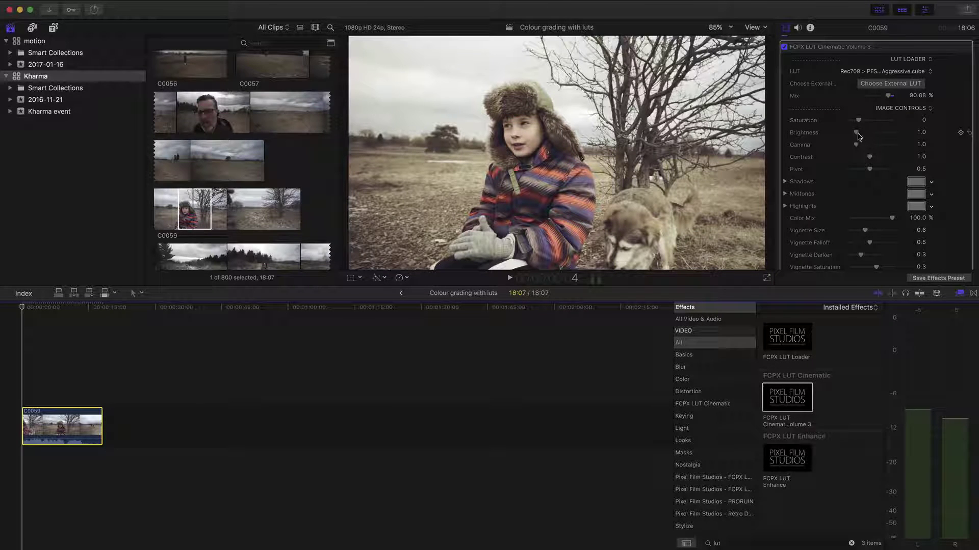
pyautogui.moveTo(857, 135); pyautogui.dragTo(855, 135)
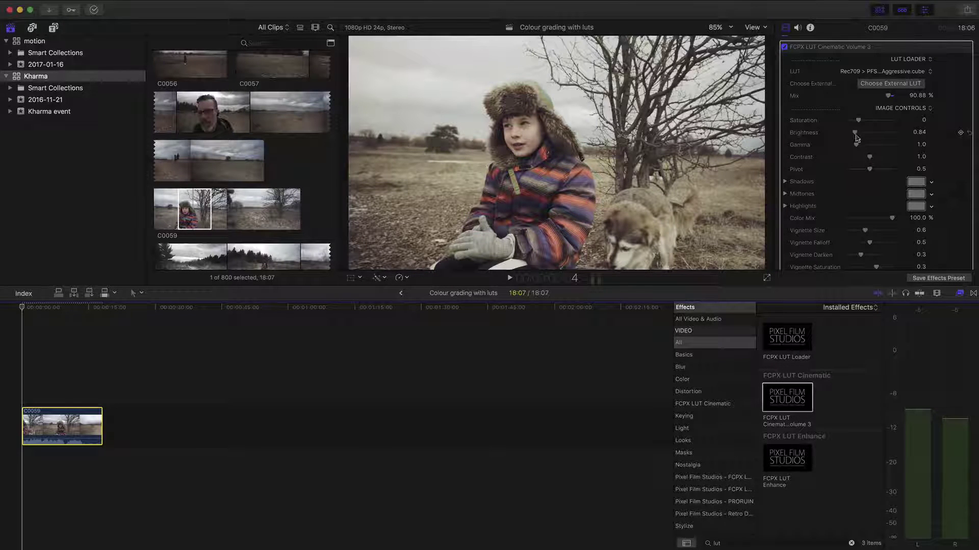
# - Clear the Effects search and add a Color Correction effect to clip C0059
pyautogui.click(743, 542)
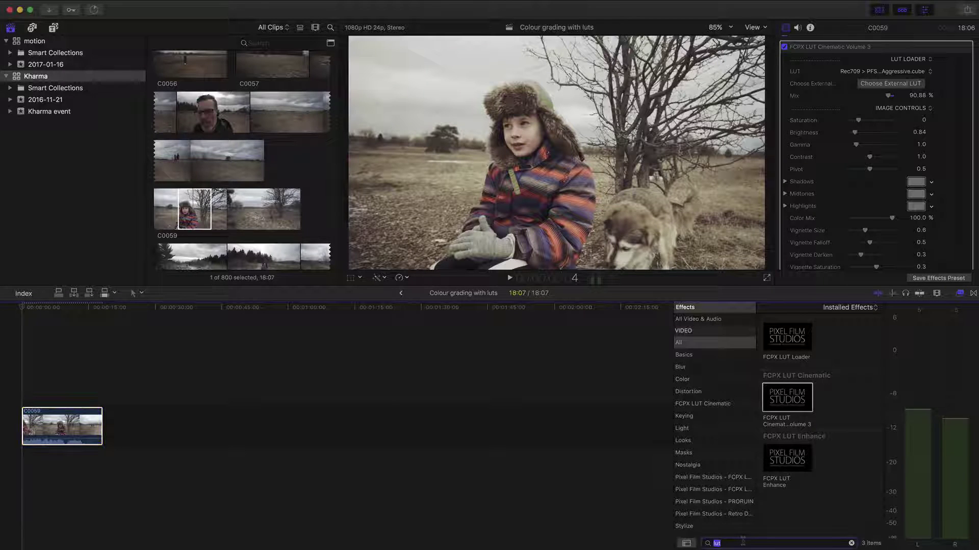
pyautogui.press('BackSpace')
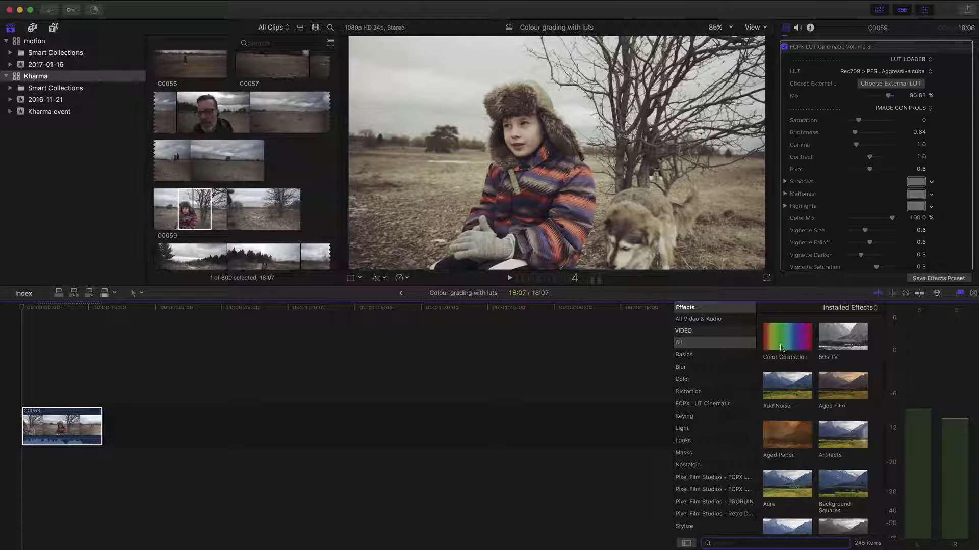
pyautogui.moveTo(781, 348); pyautogui.dragTo(66, 433)
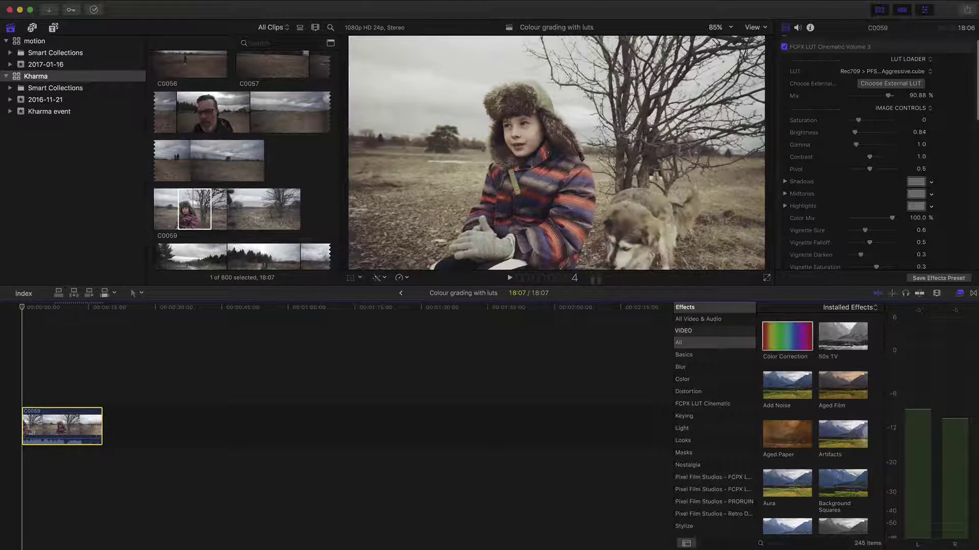
# - On the Color Board's Exposure tab, lower Highlights to -3% and Shadows to -8%
pyautogui.scroll(-5, 898, 197)
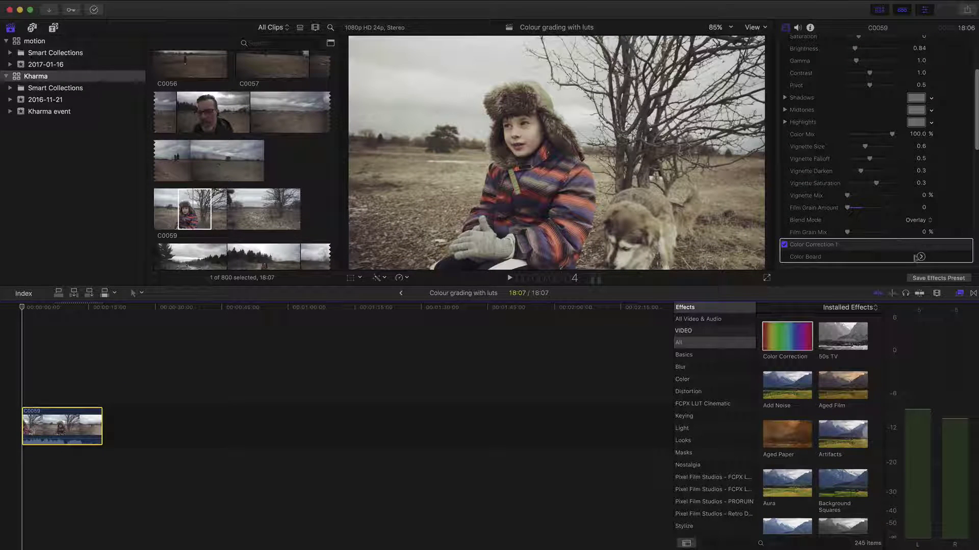
pyautogui.click(921, 257)
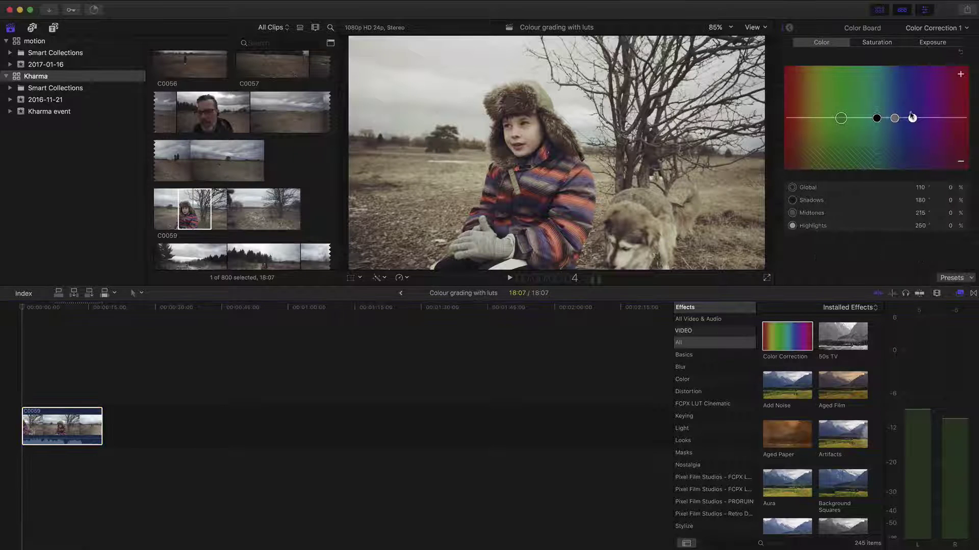
pyautogui.click(923, 44)
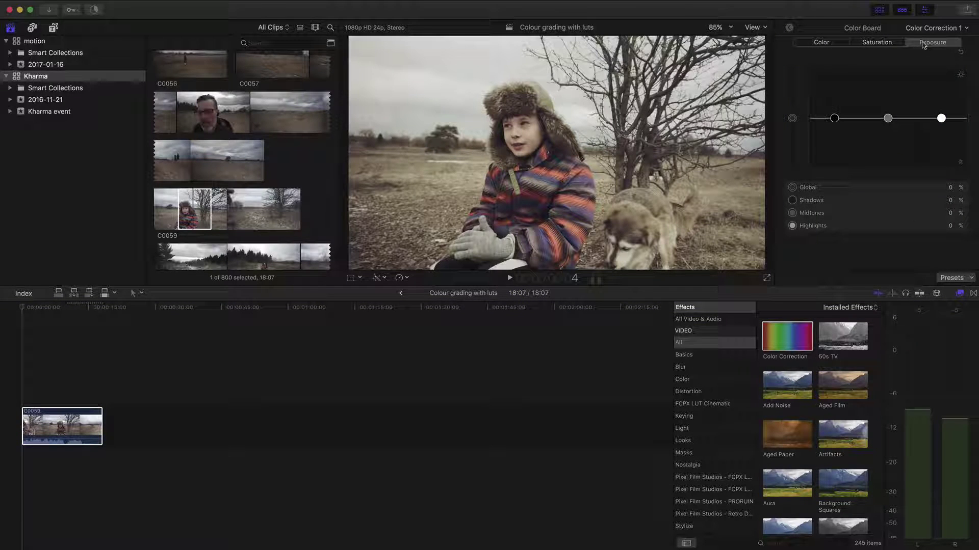
pyautogui.moveTo(941, 118); pyautogui.dragTo(941, 121)
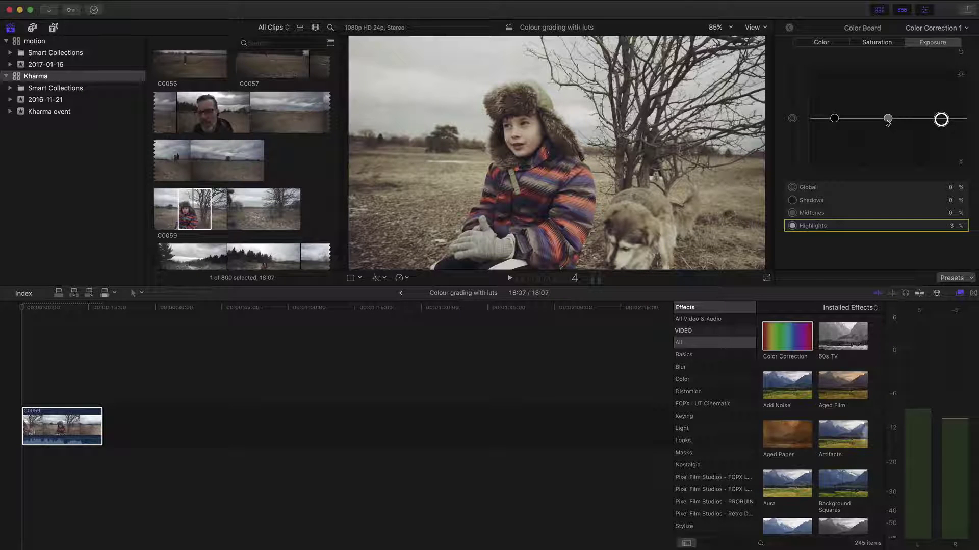
pyautogui.moveTo(836, 121); pyautogui.dragTo(836, 125)
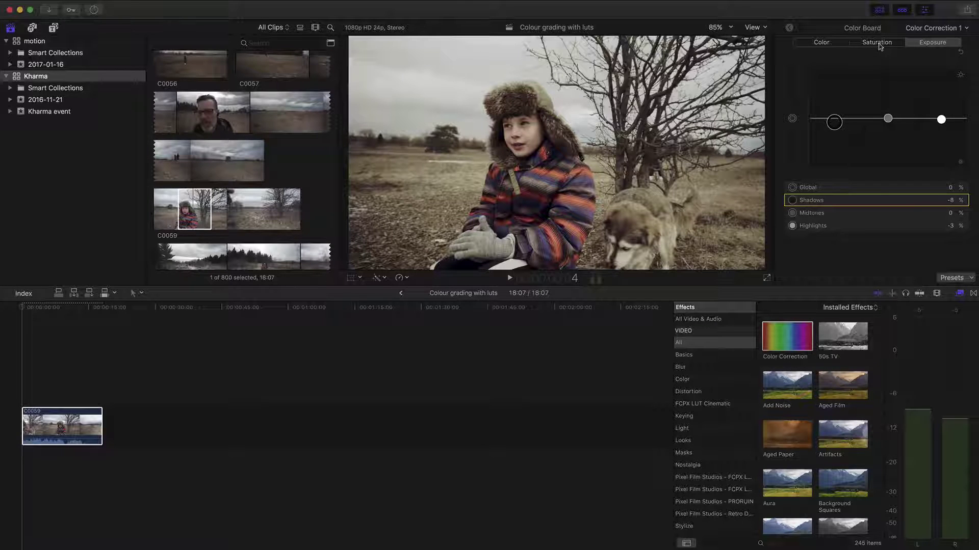
# - Raise Highlights exposure to 3% and boost Global saturation to 17%
pyautogui.moveTo(940, 122); pyautogui.dragTo(941, 120)
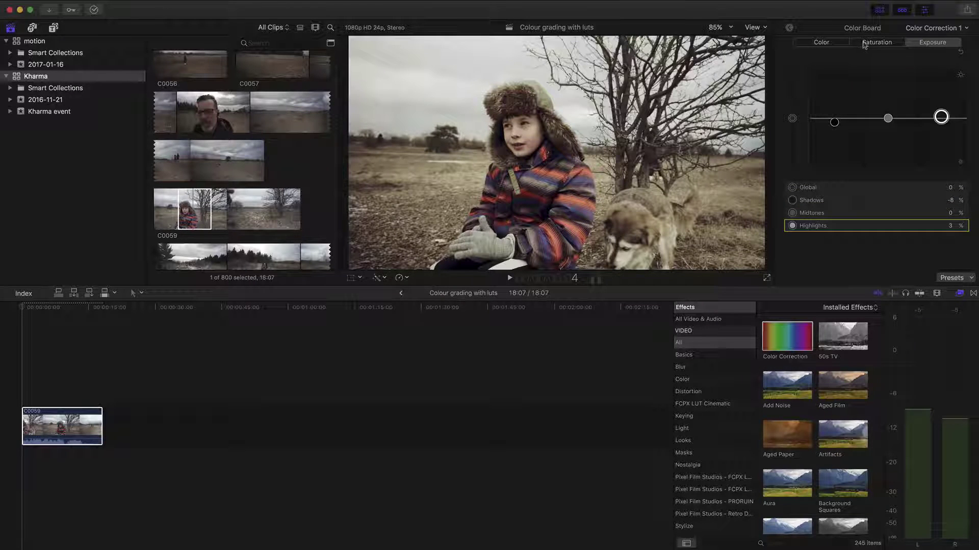
pyautogui.click(865, 43)
pyautogui.moveTo(797, 118); pyautogui.dragTo(793, 113)
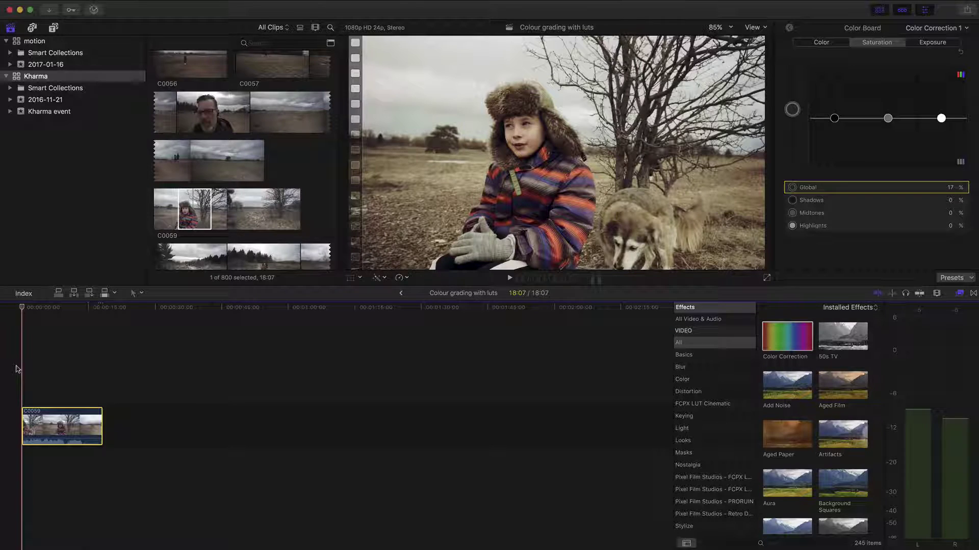
pyautogui.press('space')
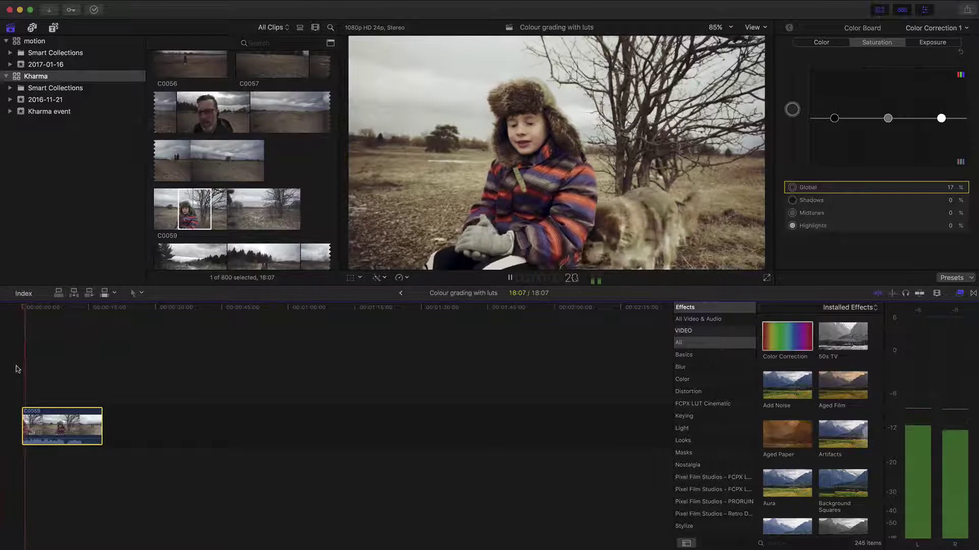